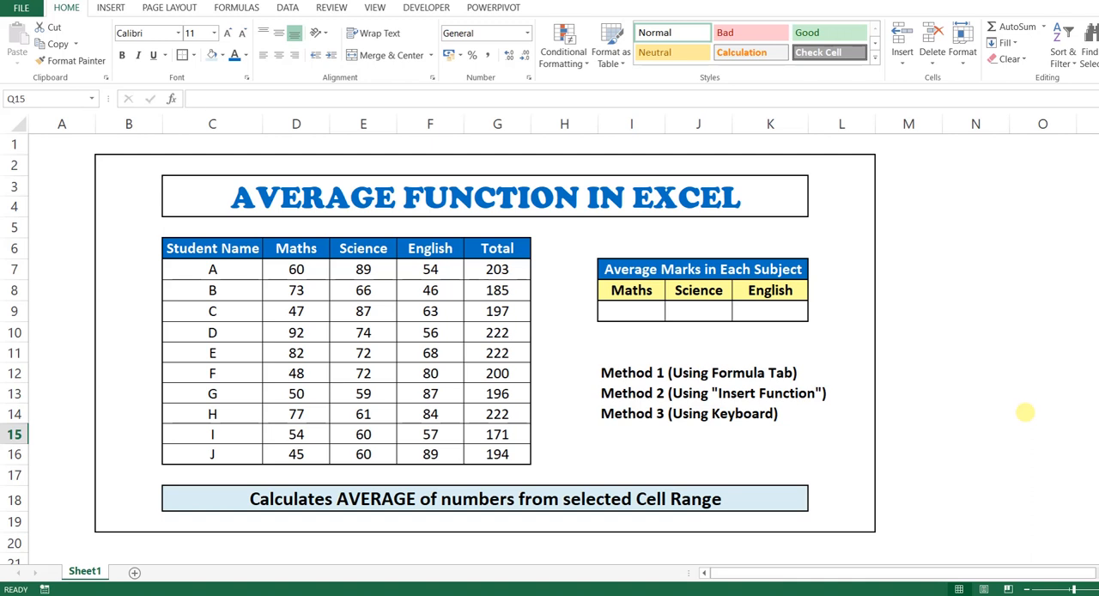
Examine the function description and the student marks table, including the Student Name, Maths, Science, English and Total columns.
left_click(337, 503)
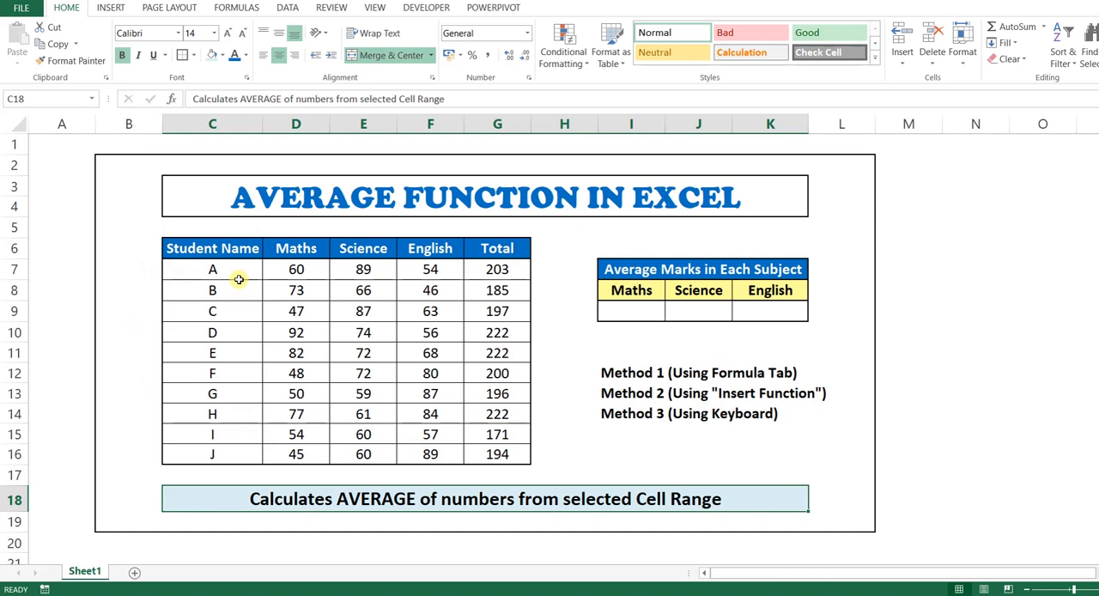
left_click_drag(232, 247, 228, 456)
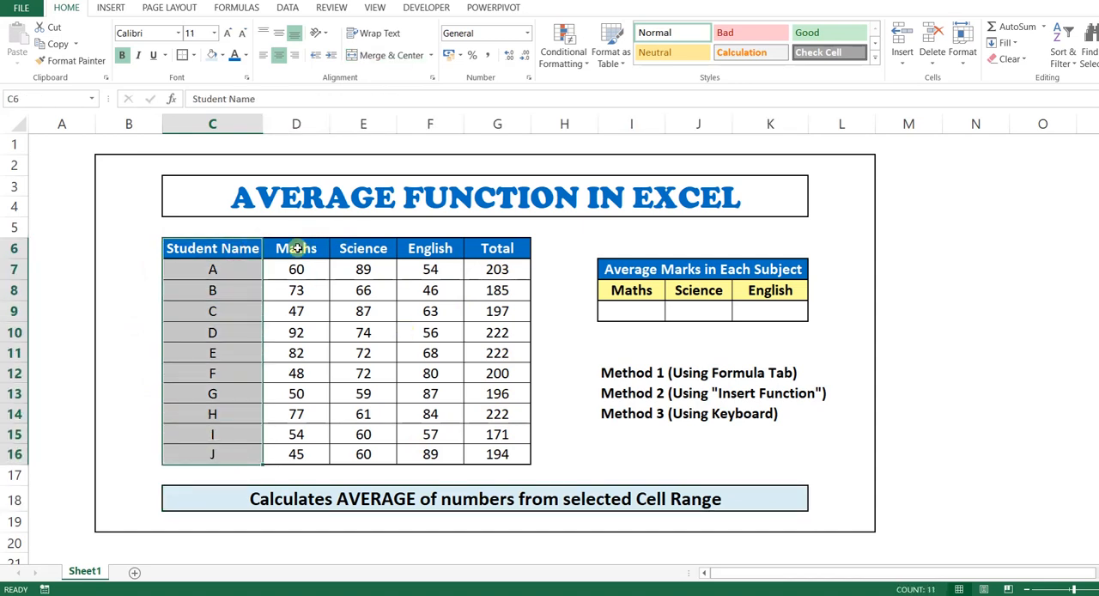
left_click_drag(296, 249, 297, 455)
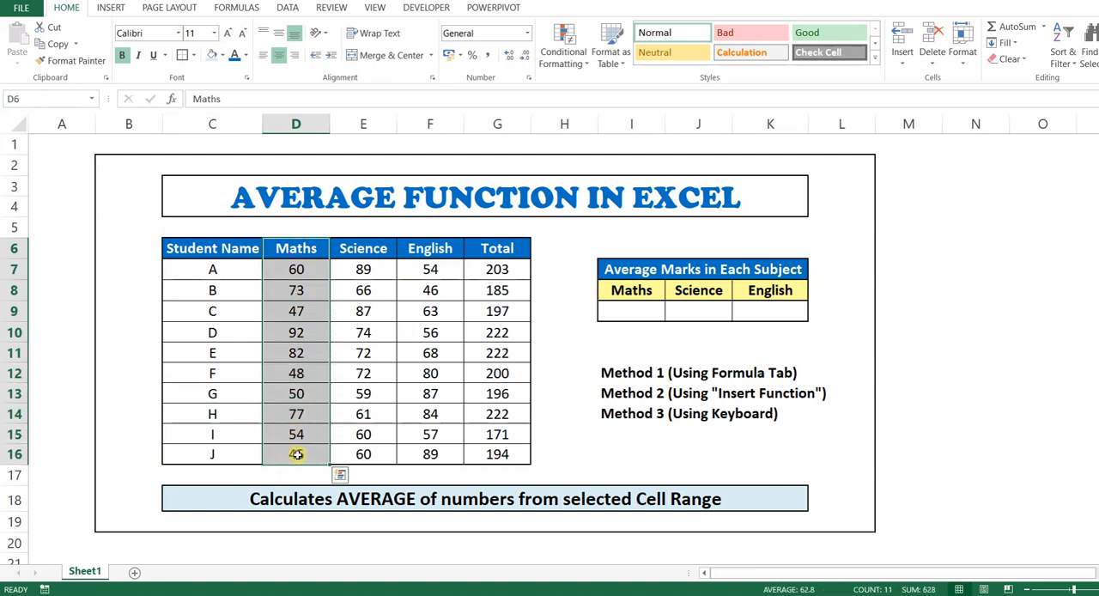
left_click_drag(363, 248, 359, 459)
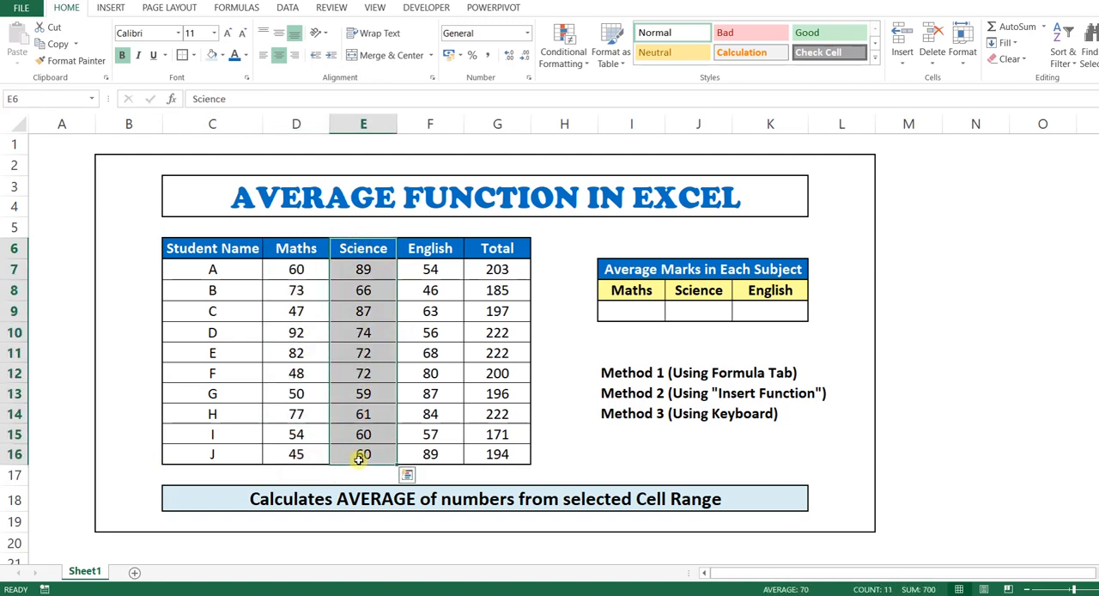
left_click_drag(429, 250, 428, 456)
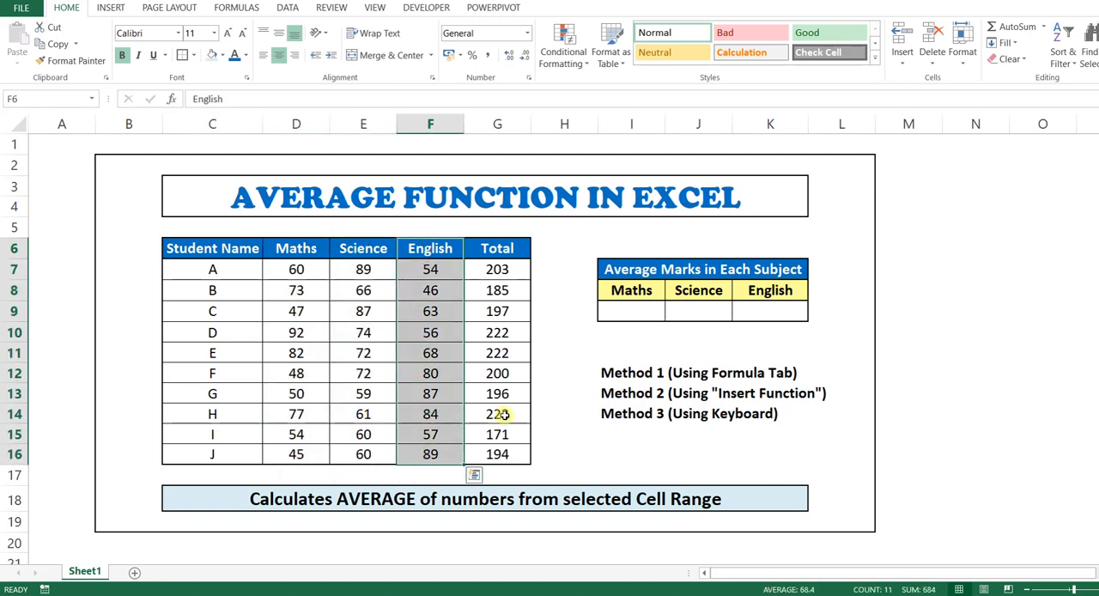
left_click_drag(493, 249, 492, 457)
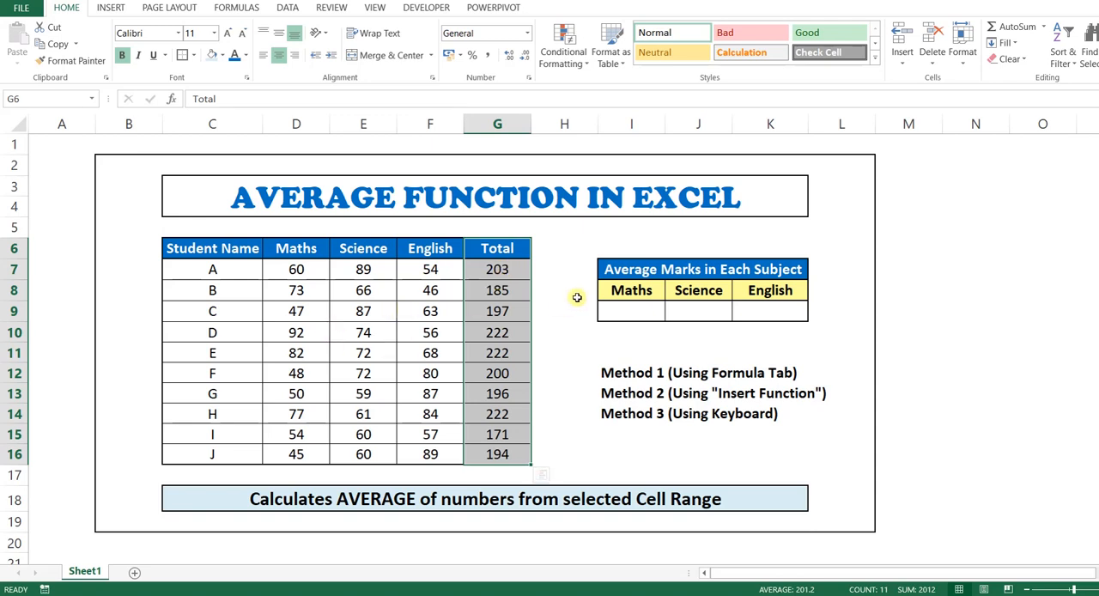
left_click_drag(305, 270, 305, 455)
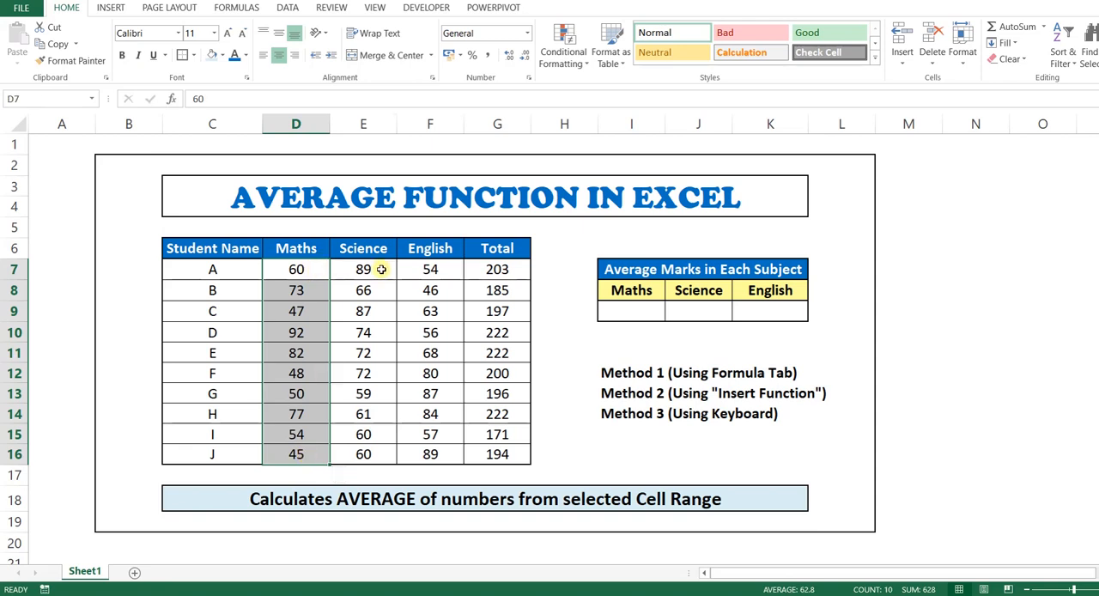
left_click_drag(382, 269, 375, 449)
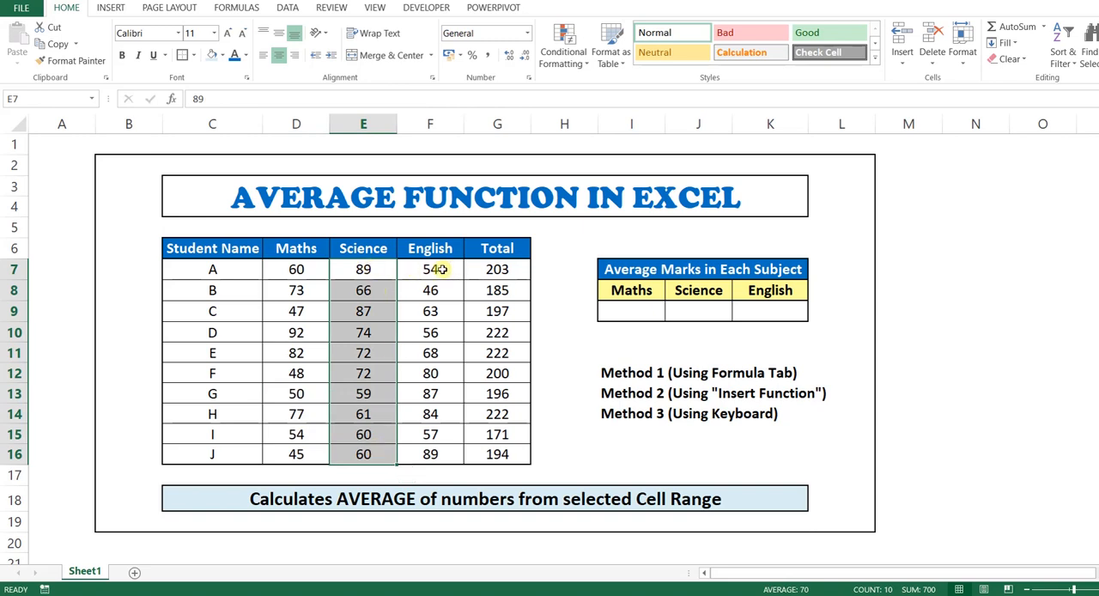
Examine the subject headings of the Average Marks table and the three listed methods for calculating averages.
left_click(637, 292)
left_click(703, 289)
left_click(752, 297)
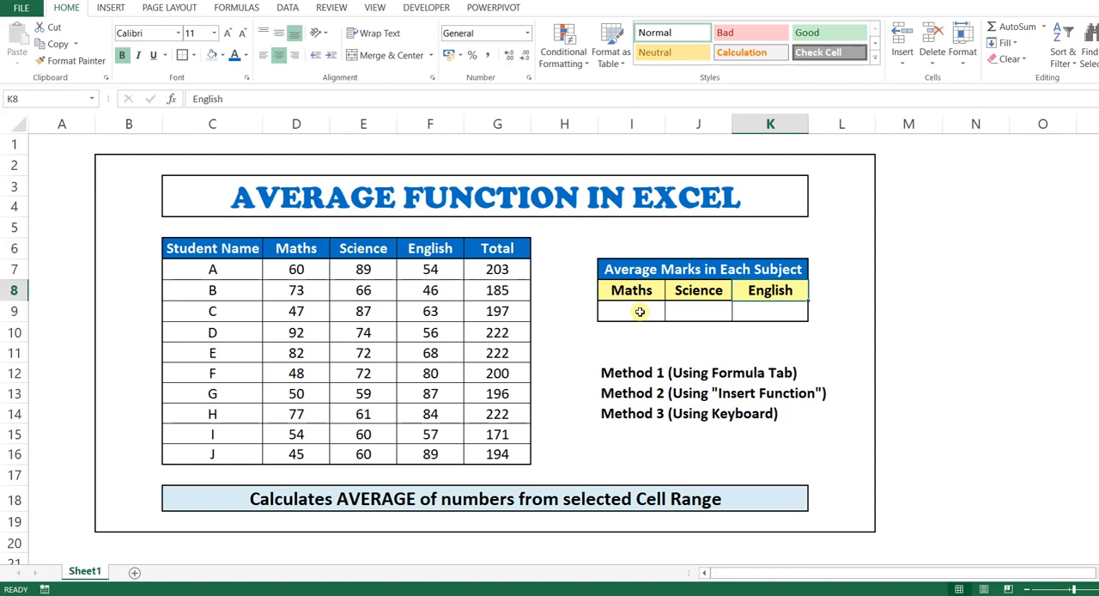
left_click(618, 375)
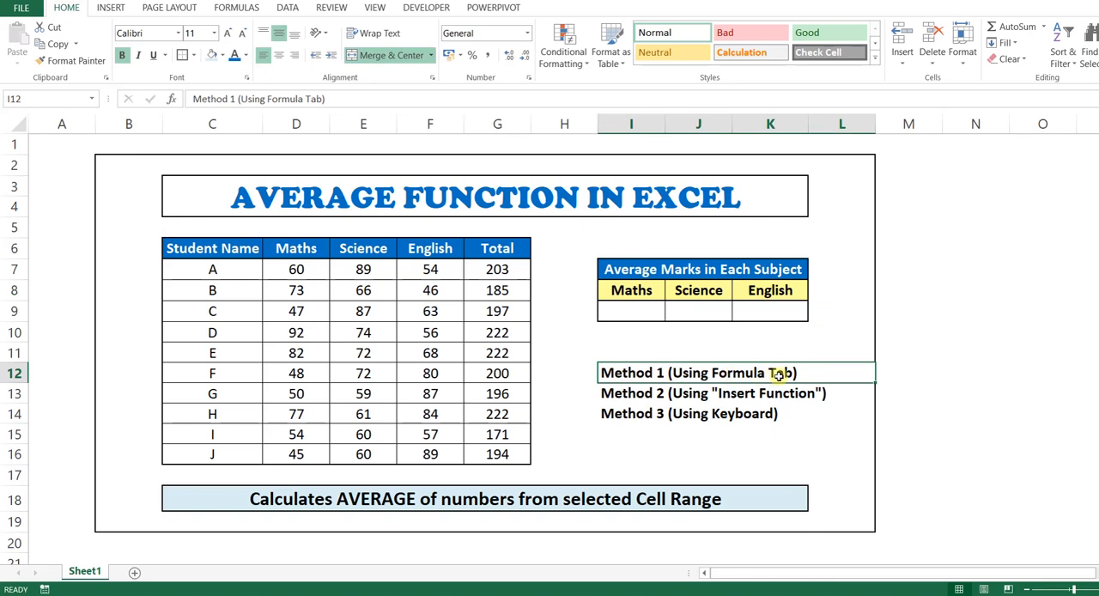
left_click(624, 394)
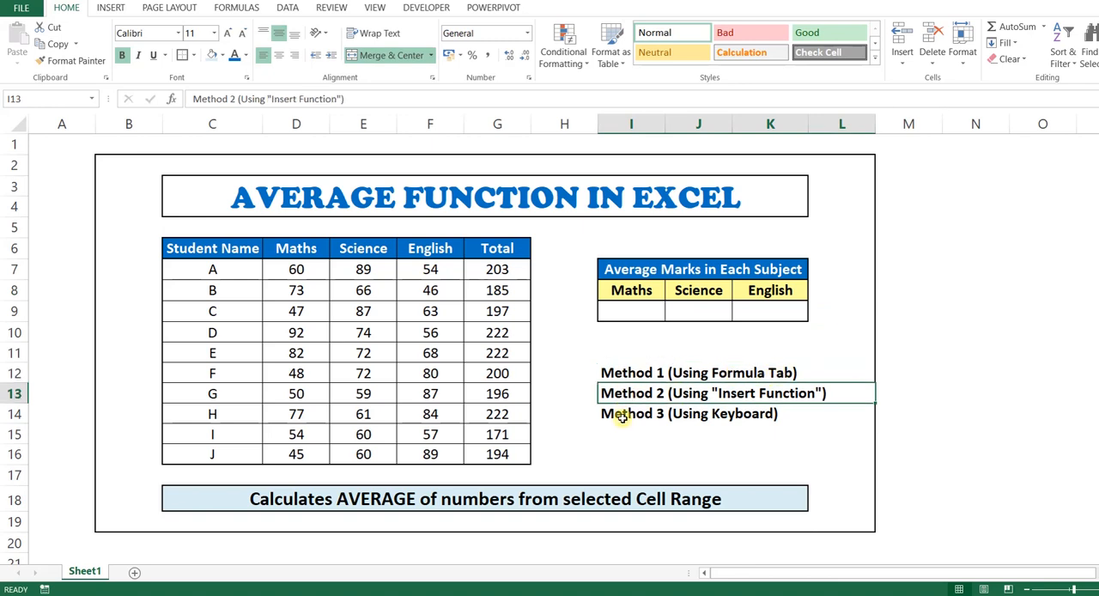
left_click(622, 414)
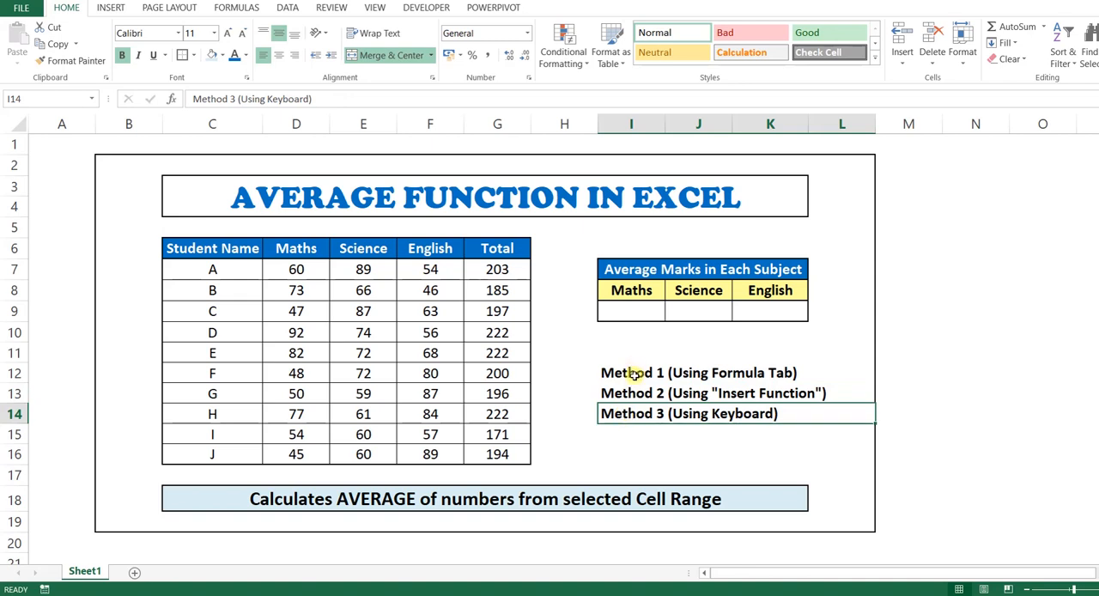
left_click(633, 374)
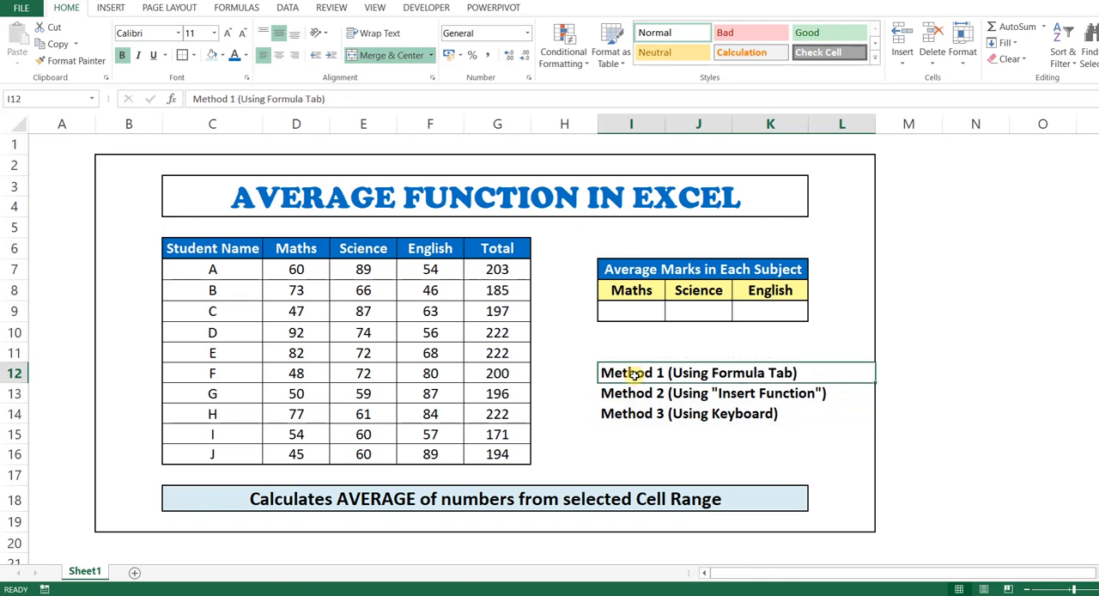
left_click(234, 10)
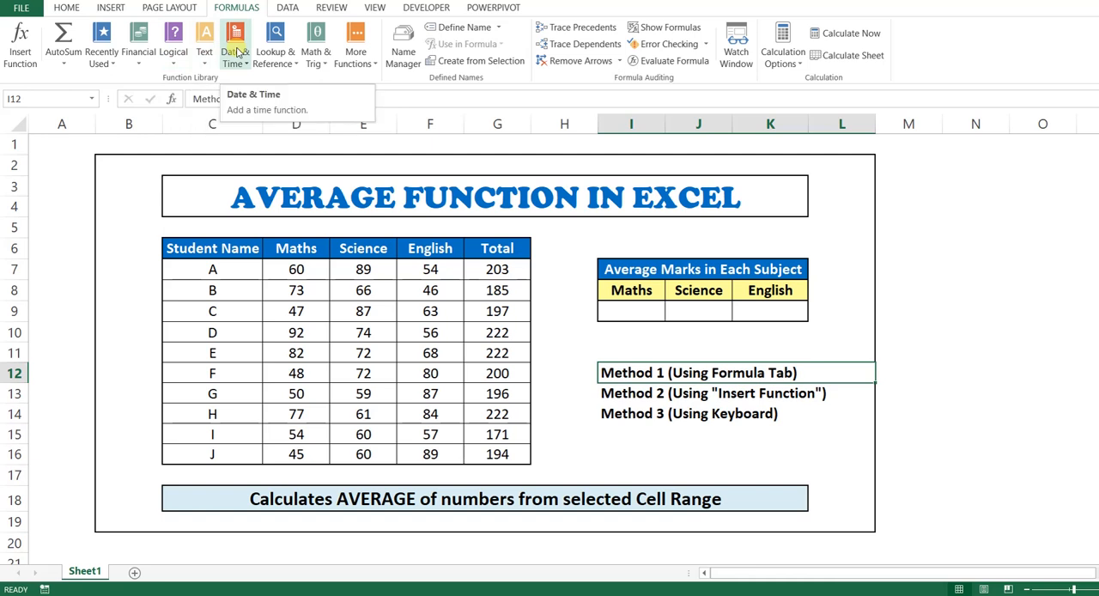
left_click(359, 67)
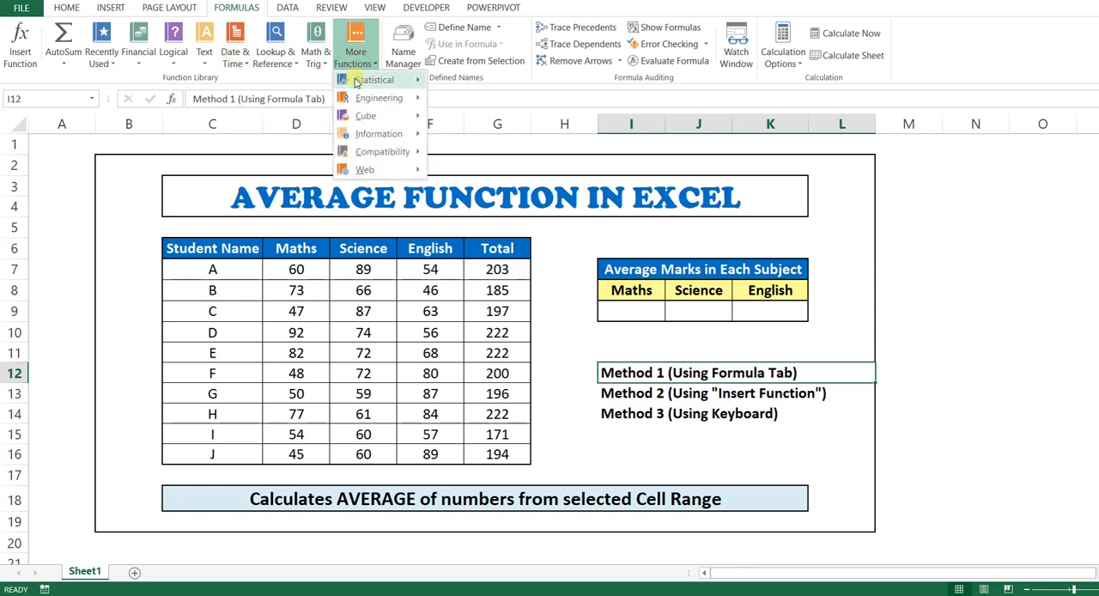
mouse_move(384, 82)
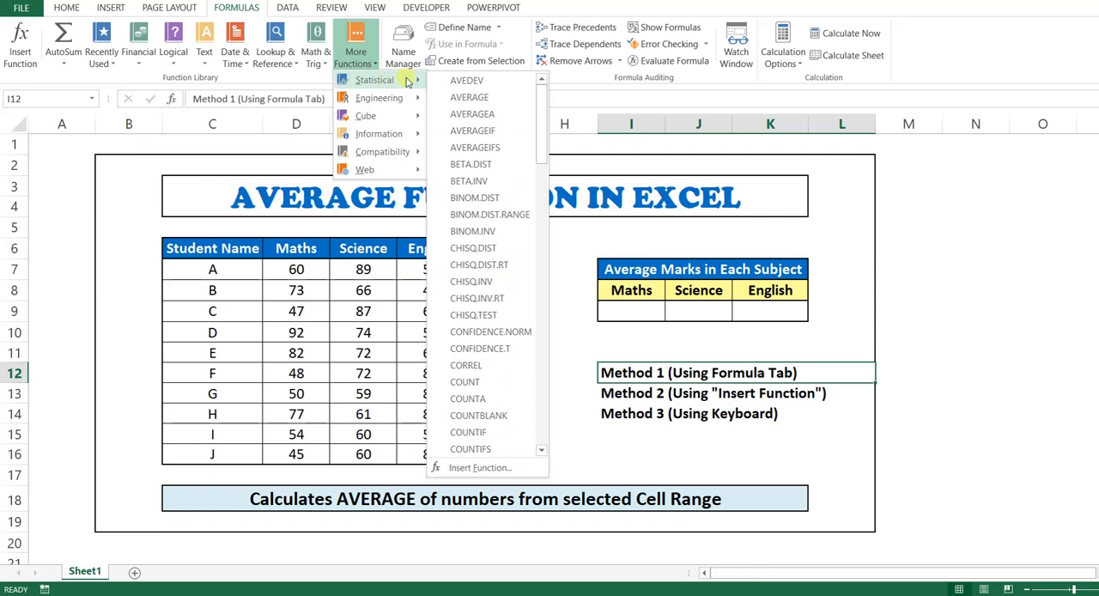
left_click(504, 99)
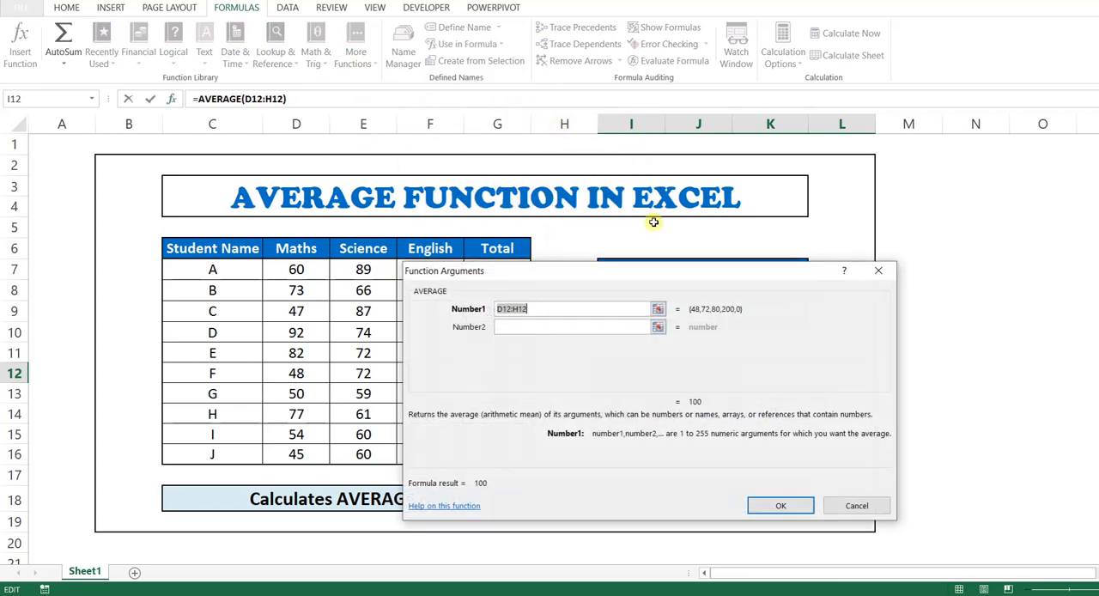
left_click_drag(568, 273, 666, 325)
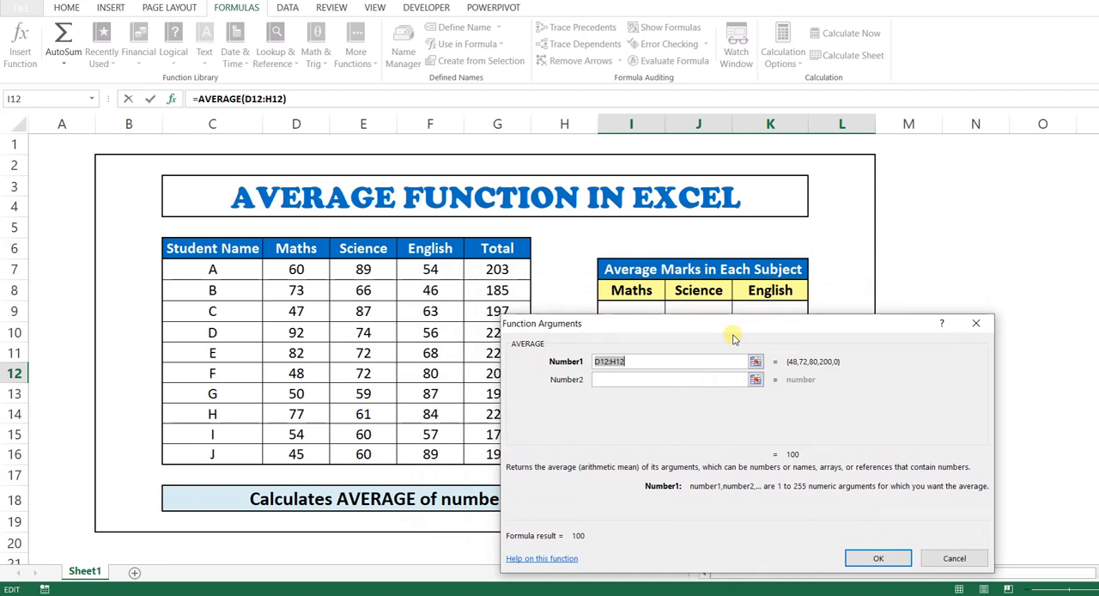
left_click(976, 325)
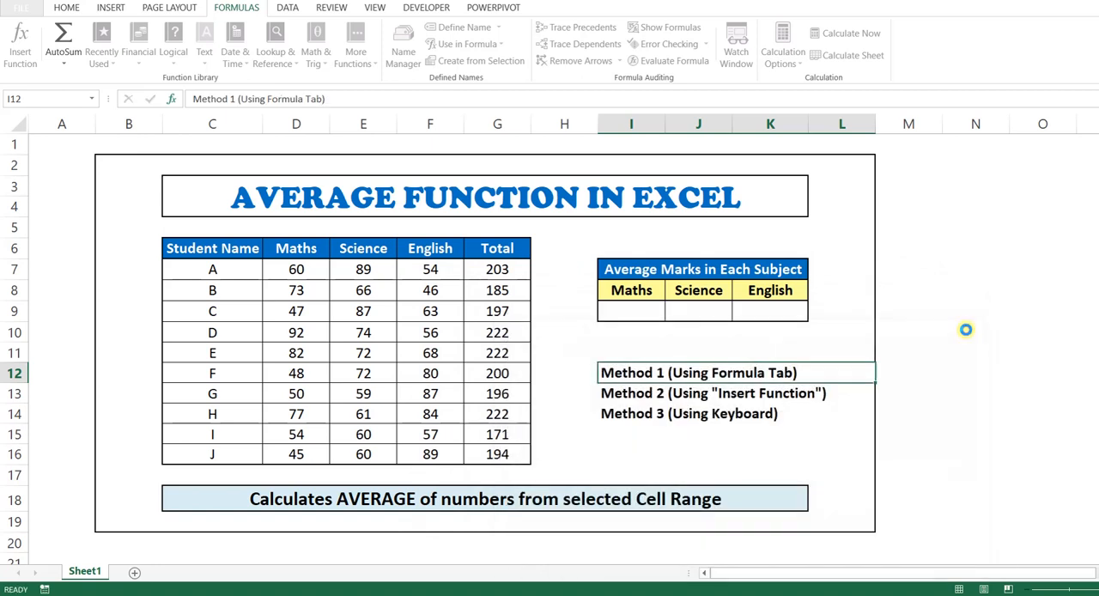
Insert the statistical AVERAGE function in the Maths average cell I9, using the Maths marks D7:D16.
left_click(634, 311)
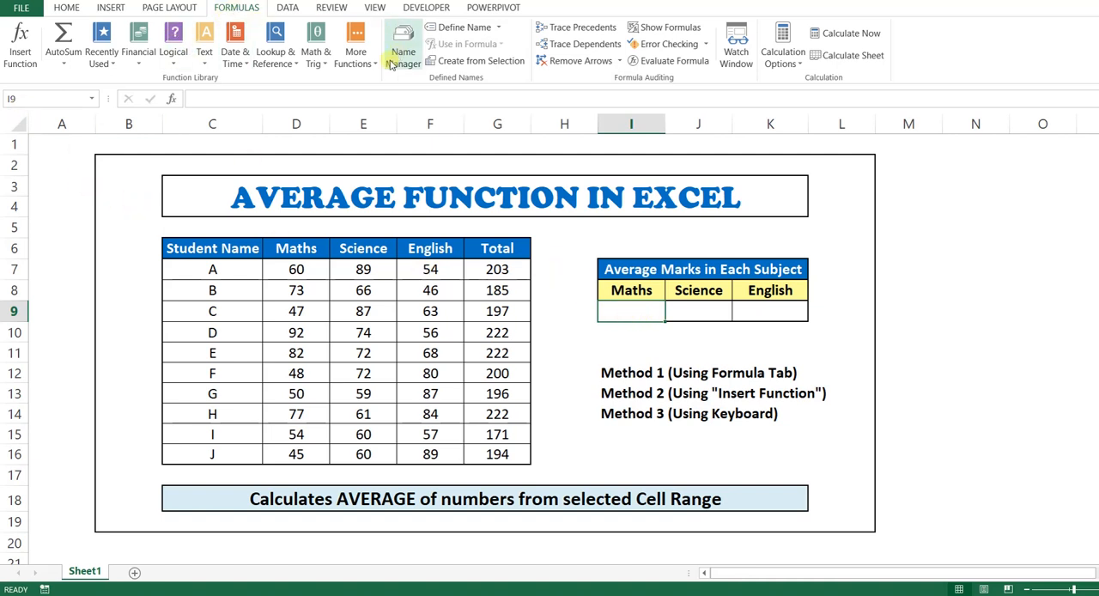
left_click(356, 53)
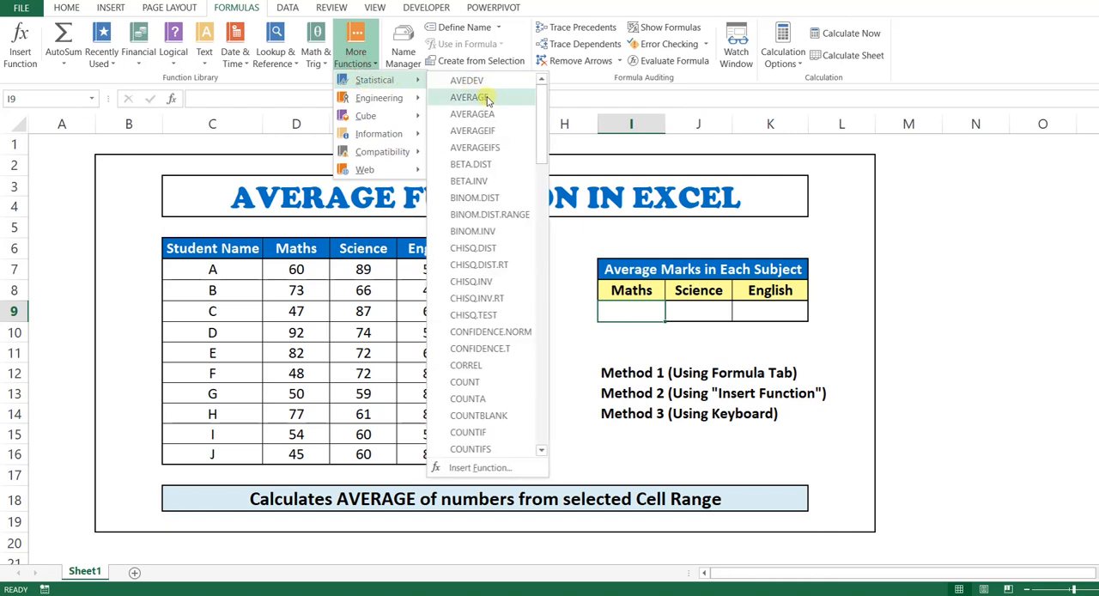
left_click(470, 97)
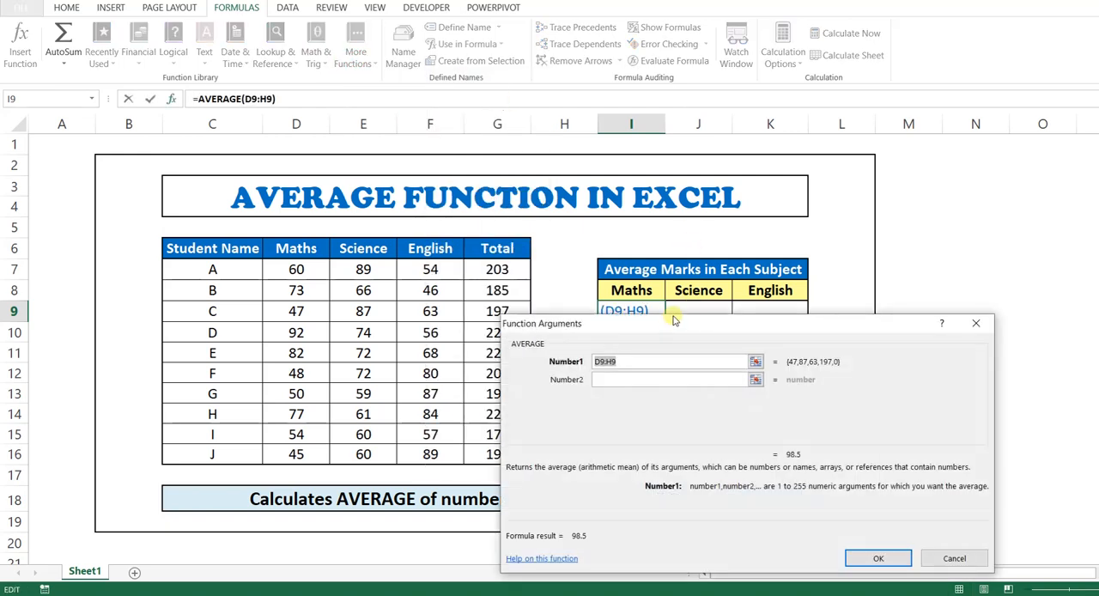
left_click_drag(669, 332, 707, 247)
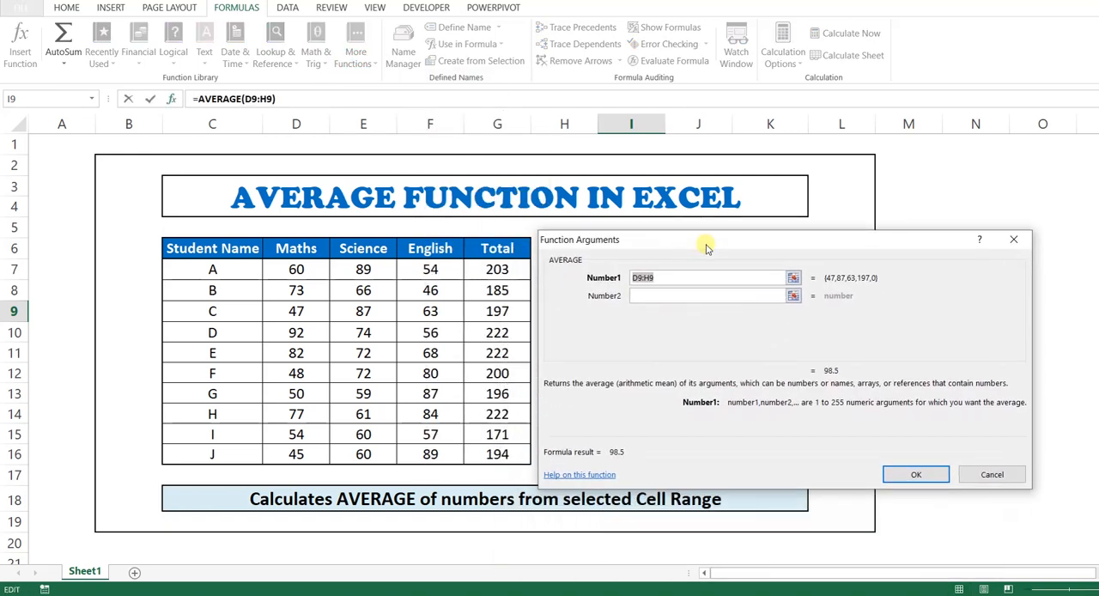
left_click_drag(295, 269, 296, 455)
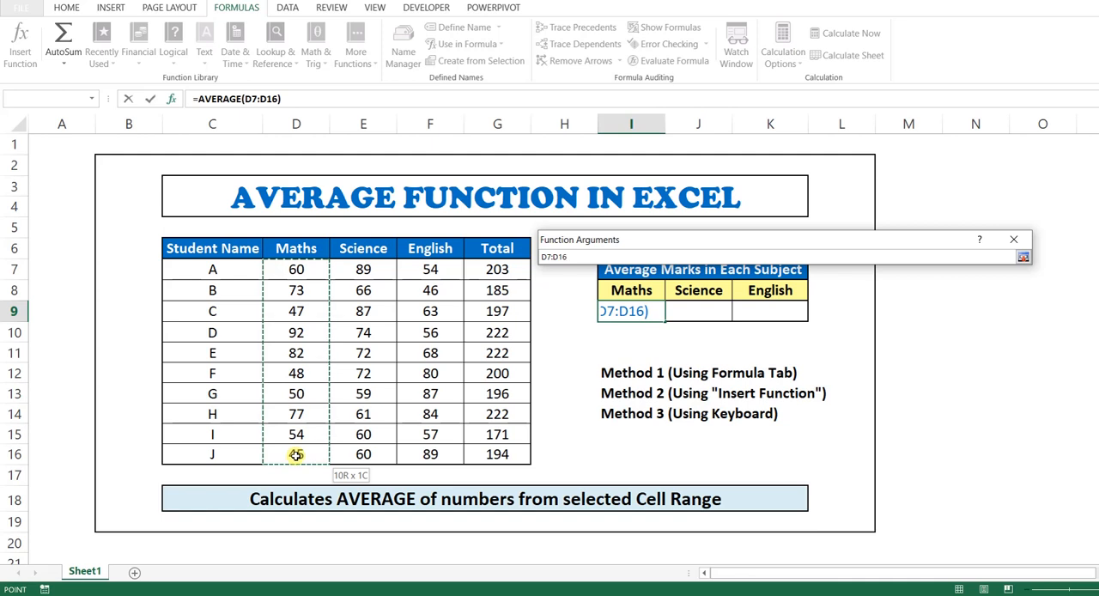
left_click_drag(296, 455, 297, 455)
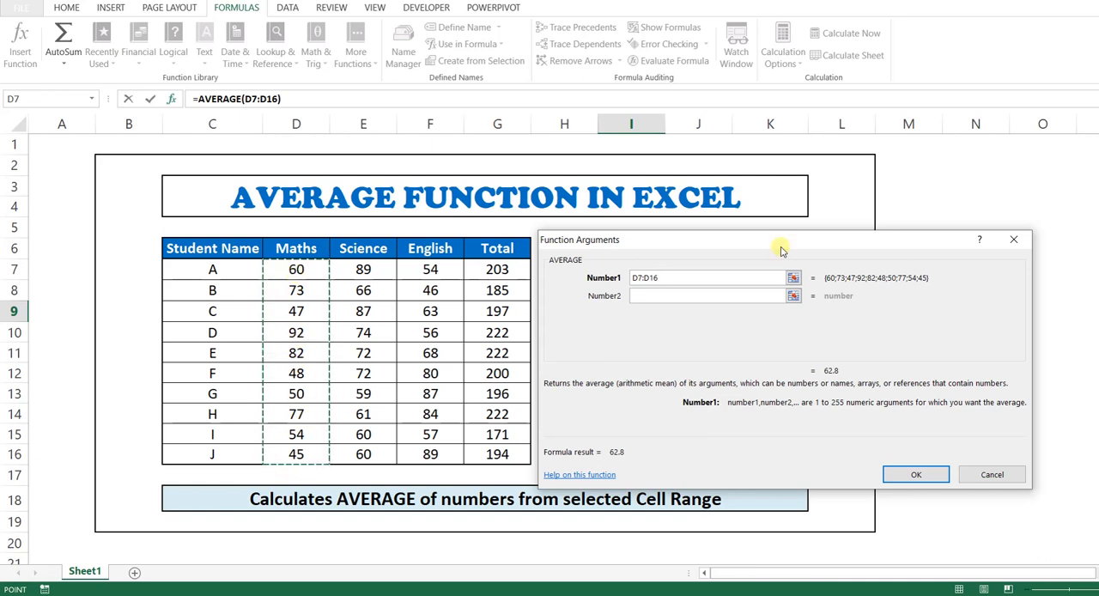
left_click(917, 475)
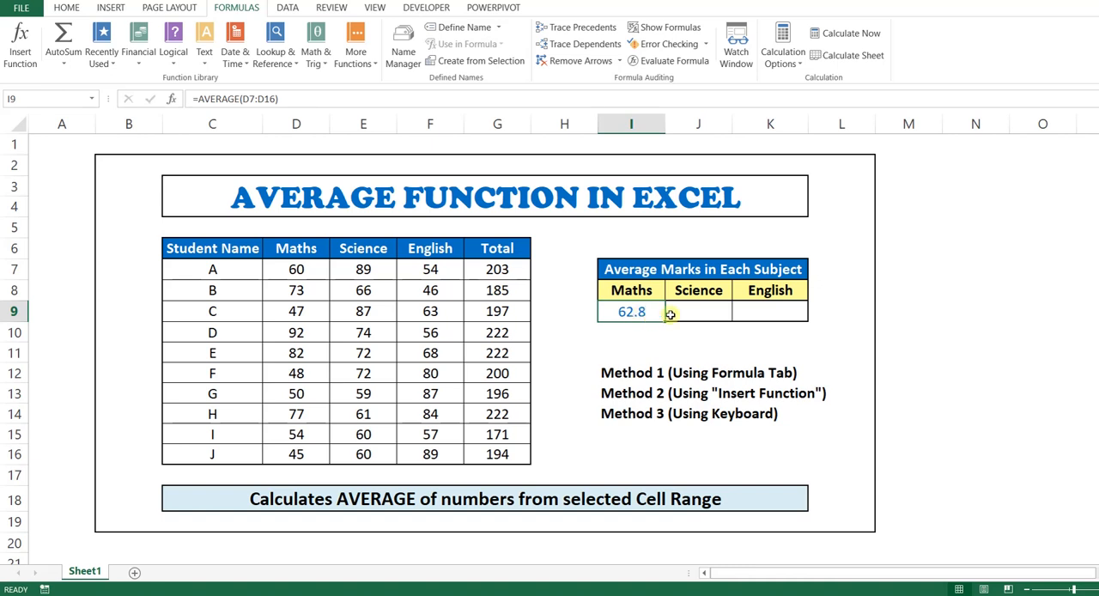
Open Insert Function for the Science average cell J9 and set the function category to All.
left_click(707, 313)
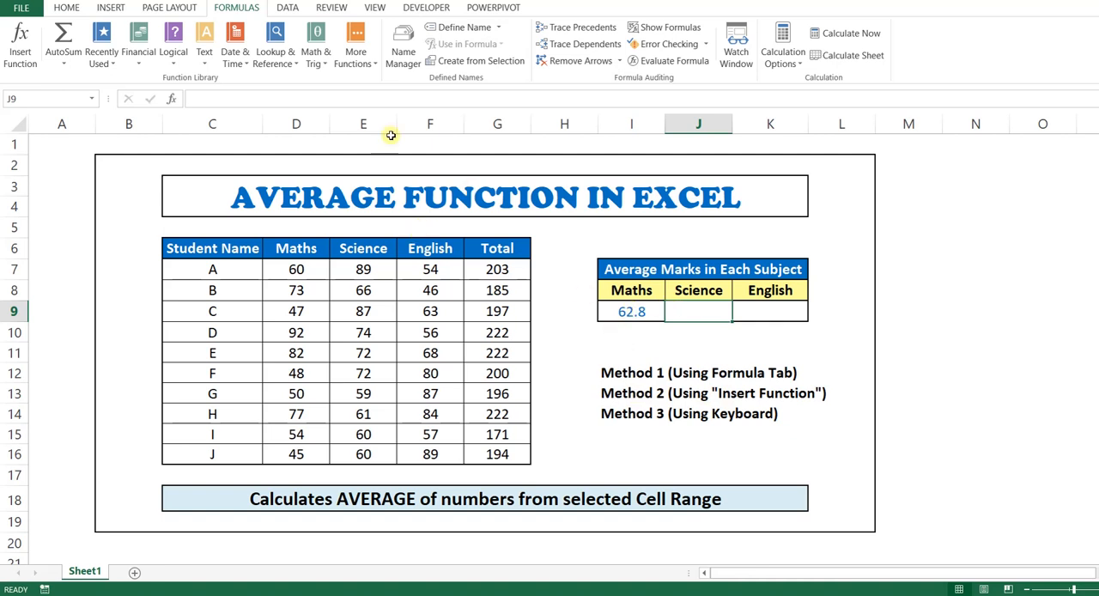
left_click(356, 60)
mouse_move(377, 80)
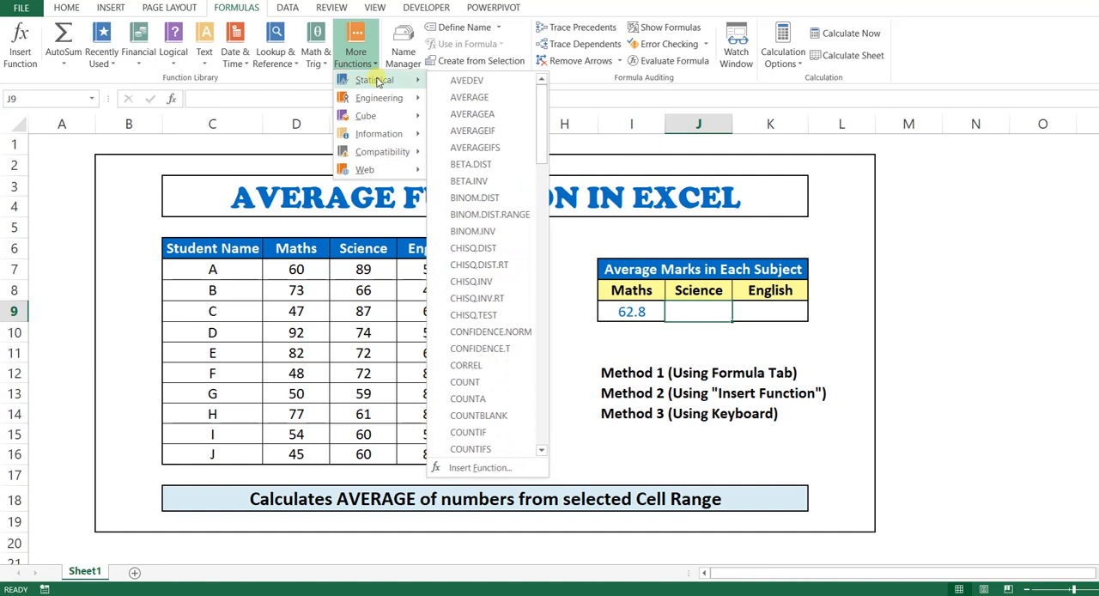
left_click(843, 253)
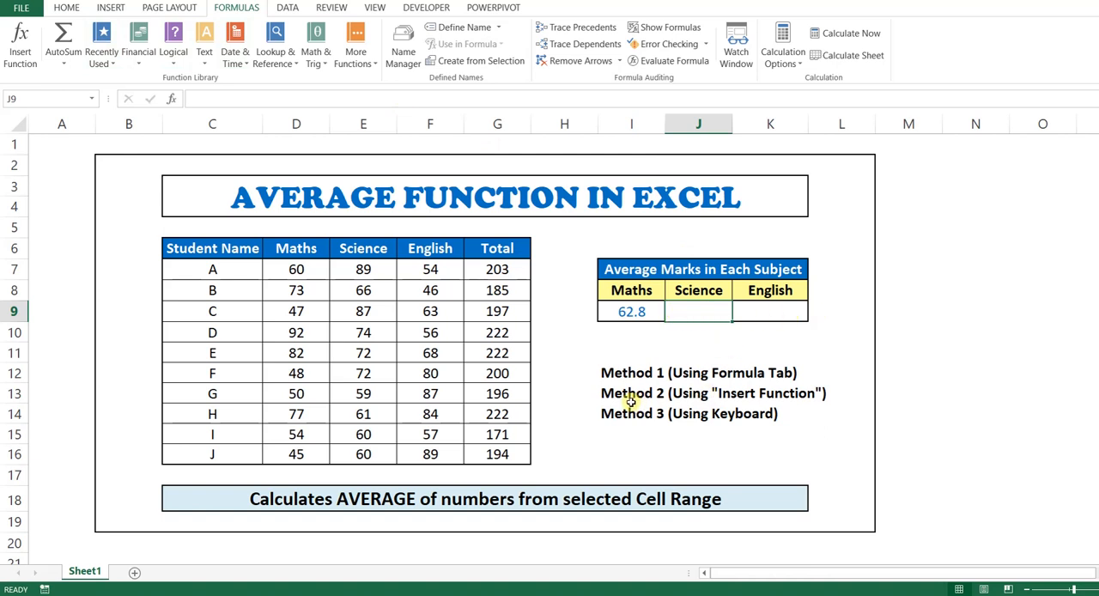
left_click(171, 101)
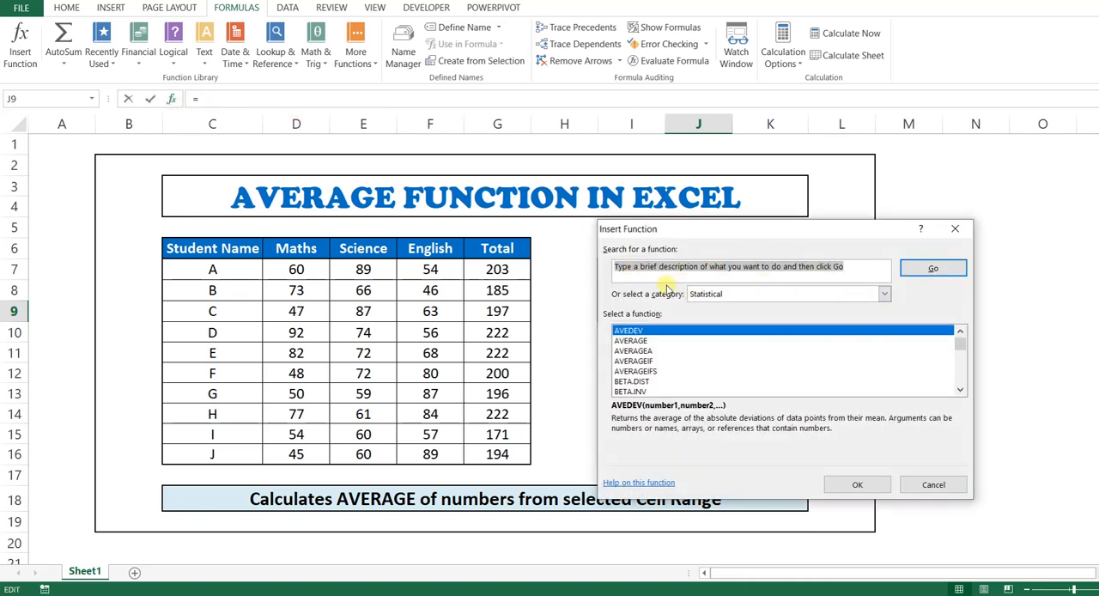
left_click(885, 294)
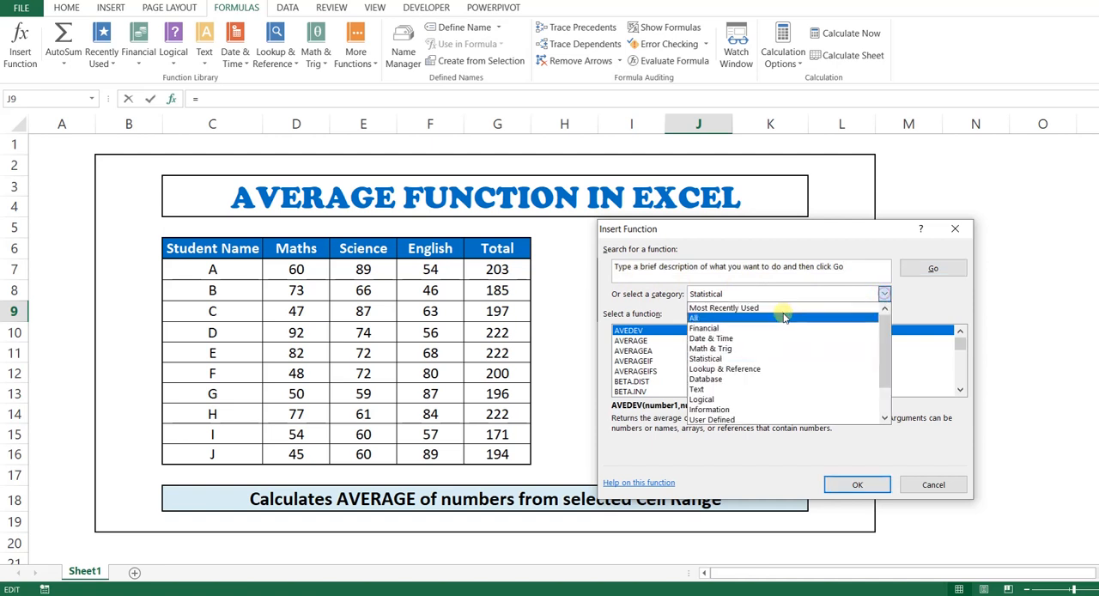
left_click(739, 313)
Search for a function with the description "To calculate average".
left_click(685, 267)
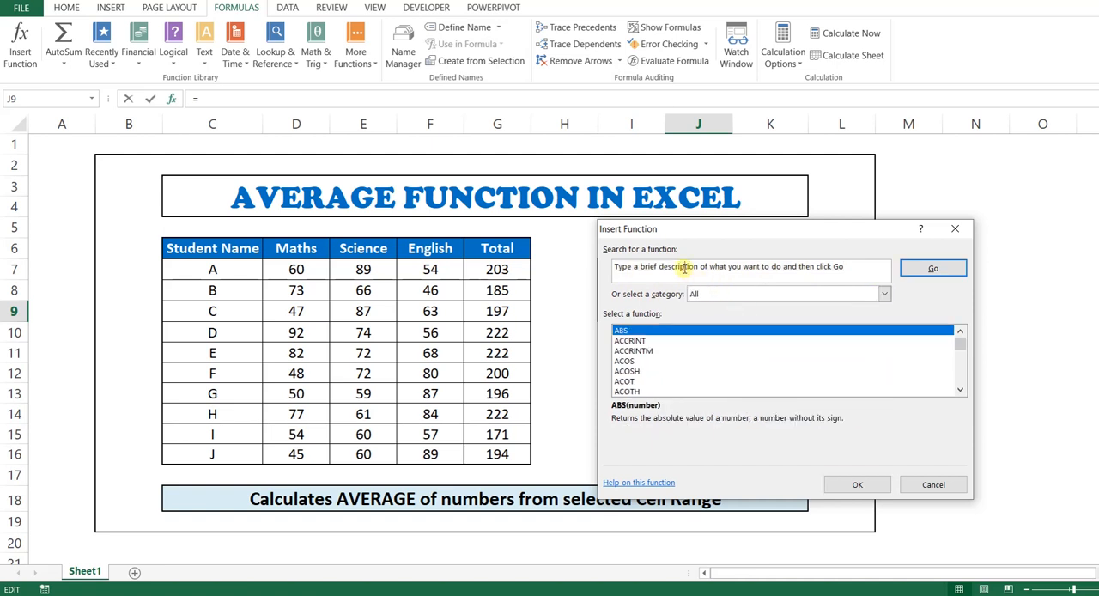
left_click_drag(873, 268, 584, 269)
type("To")
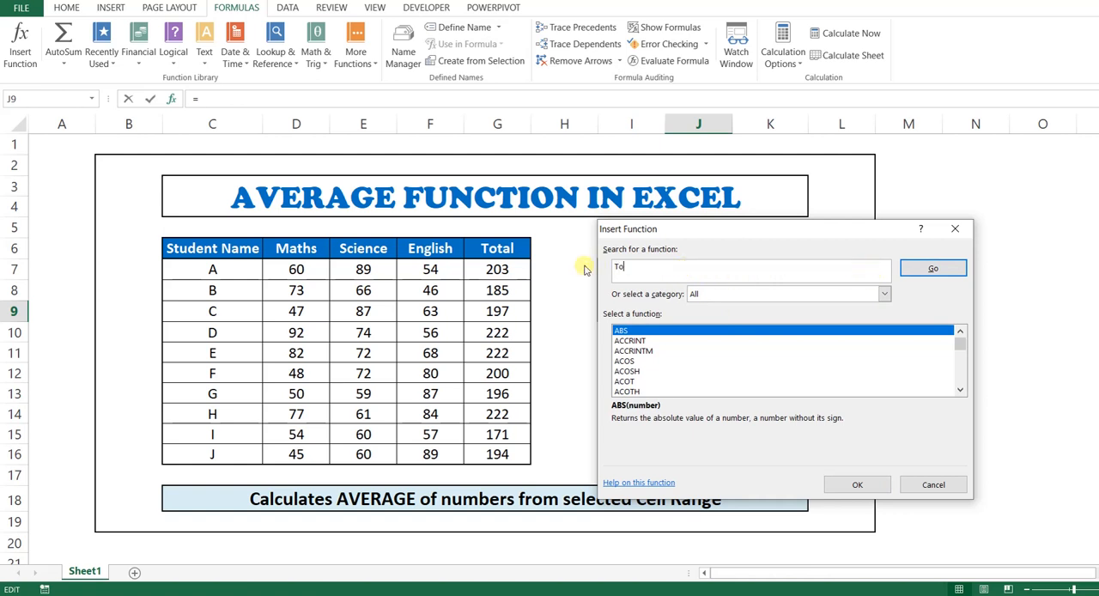
type(" calculate averag")
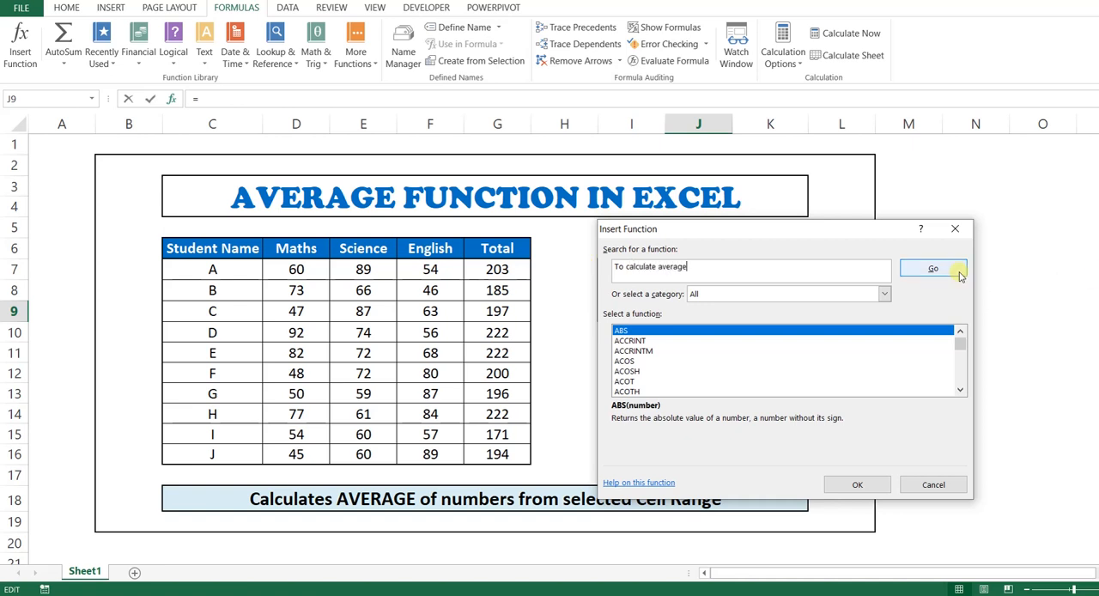
type("e")
left_click(932, 269)
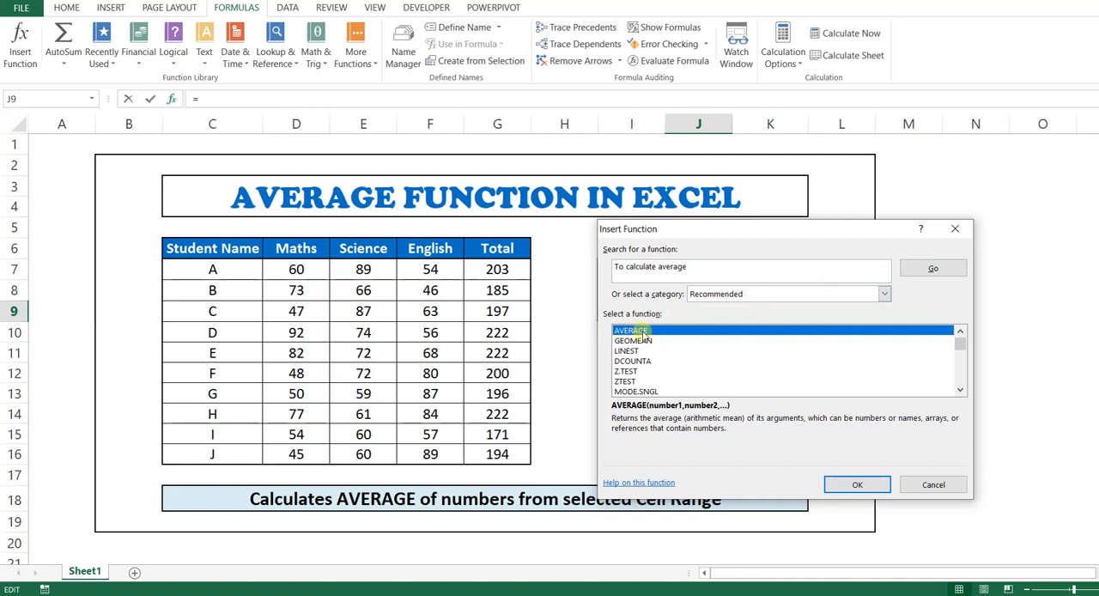
Choose the AVERAGE function from the search results and apply it to the Science marks E7:E16 in cell J9.
left_click(871, 486)
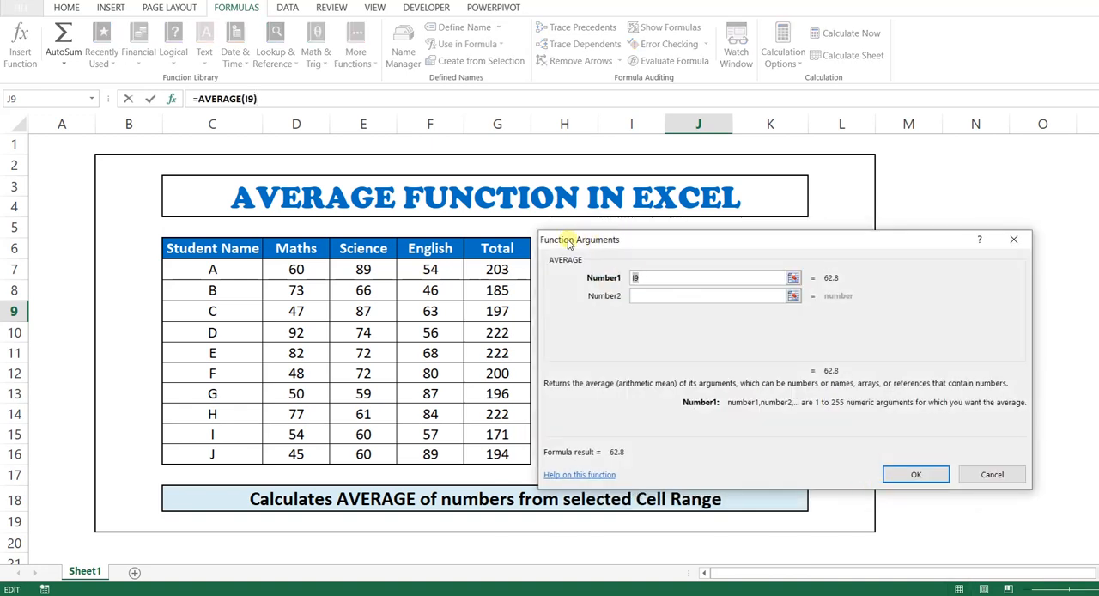
left_click_drag(612, 241, 627, 336)
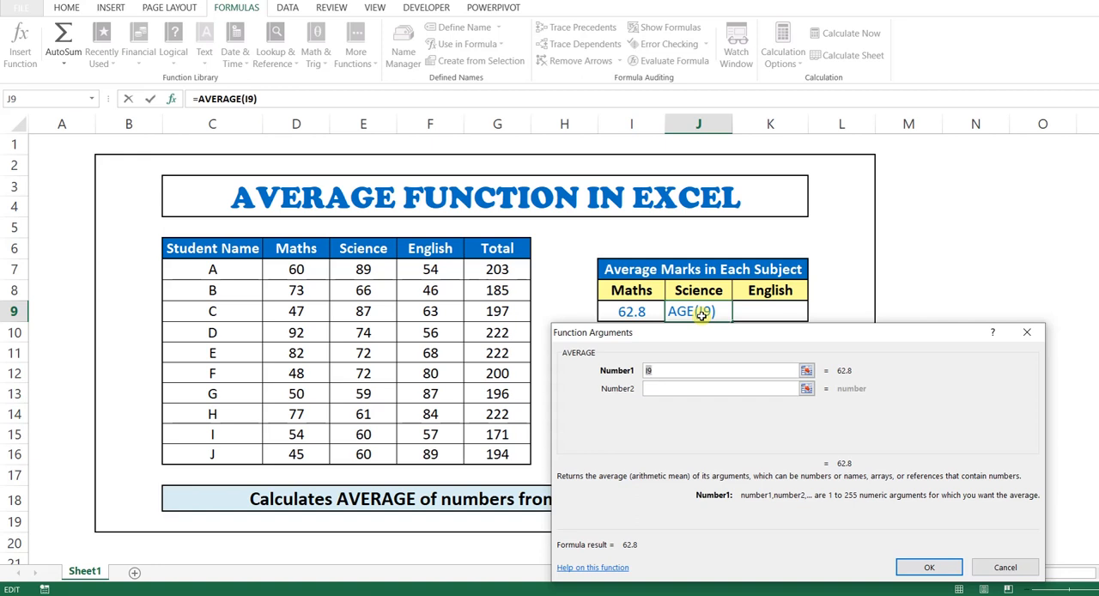
left_click_drag(365, 268, 363, 454)
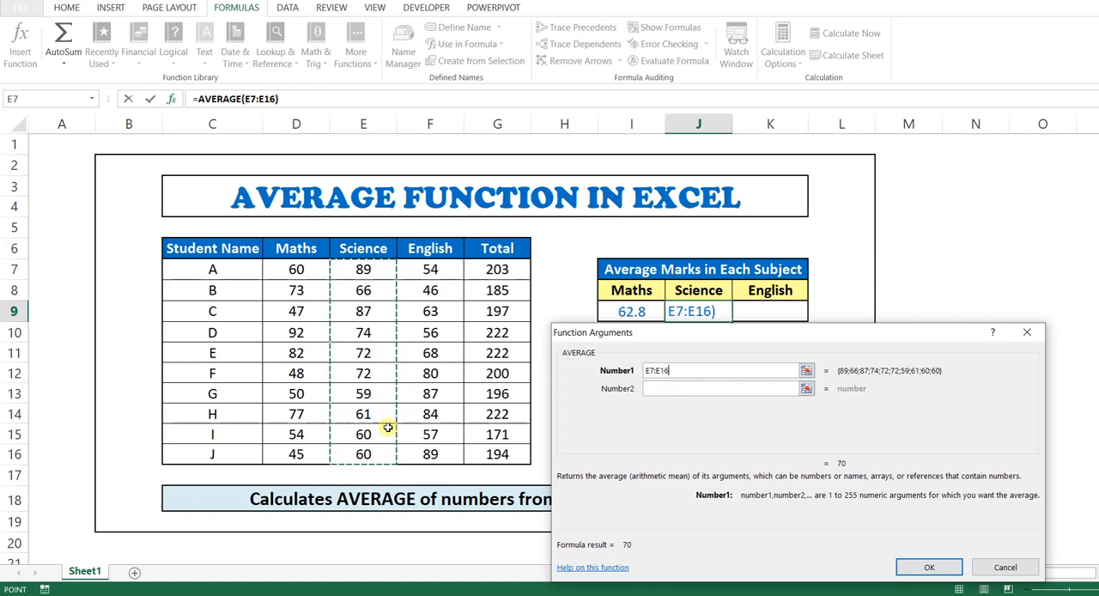
left_click(939, 570)
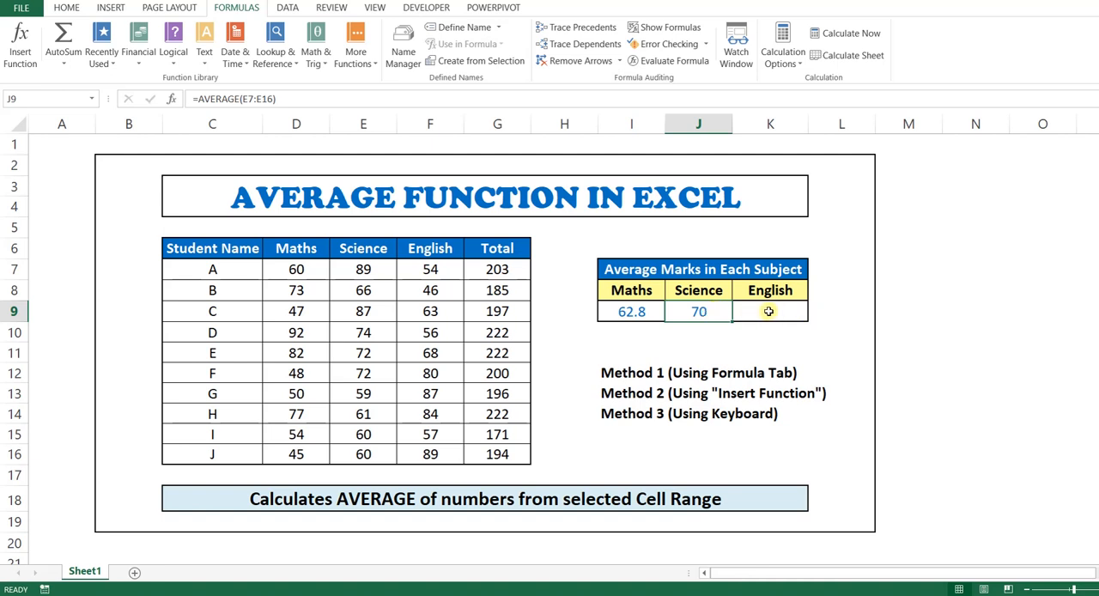
Enter the formula =AVERAGE(F7:F16) directly in the English average cell K9 to average the English marks.
left_click(769, 311)
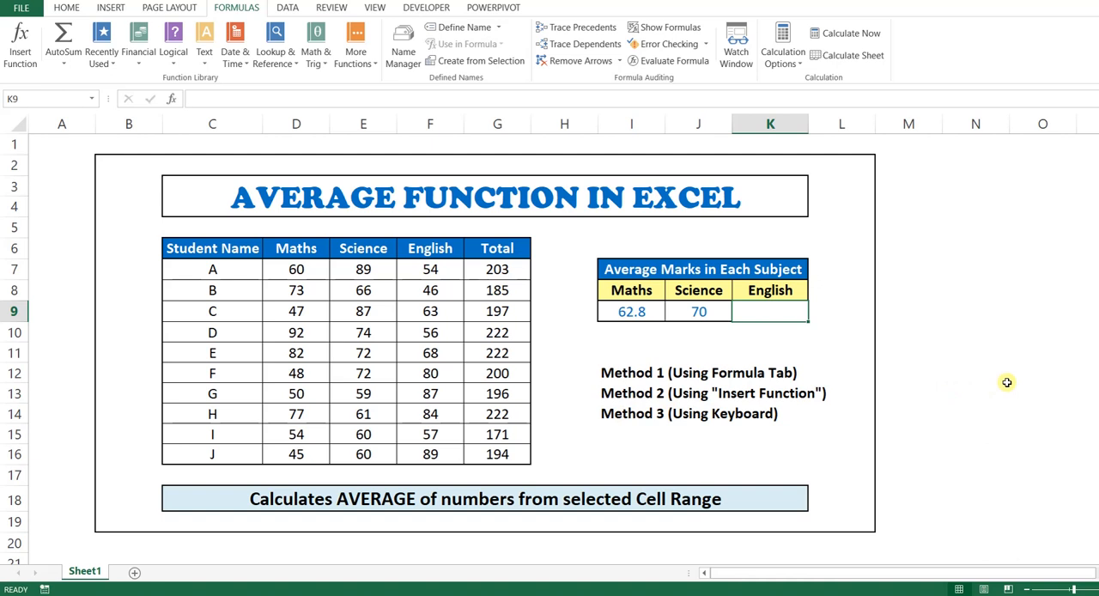
type("=")
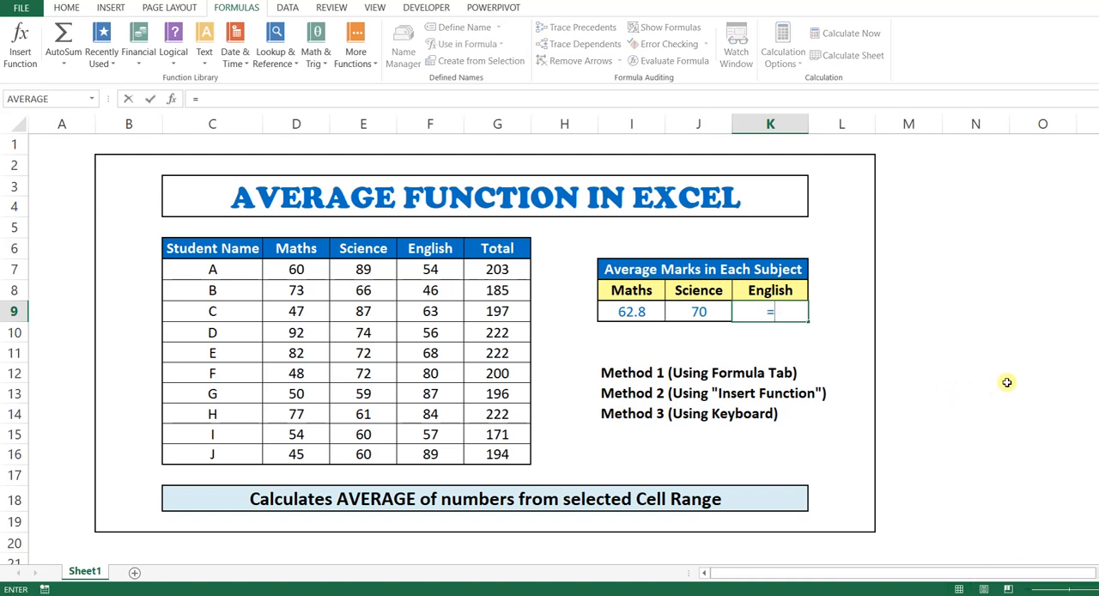
type("AVERAGE")
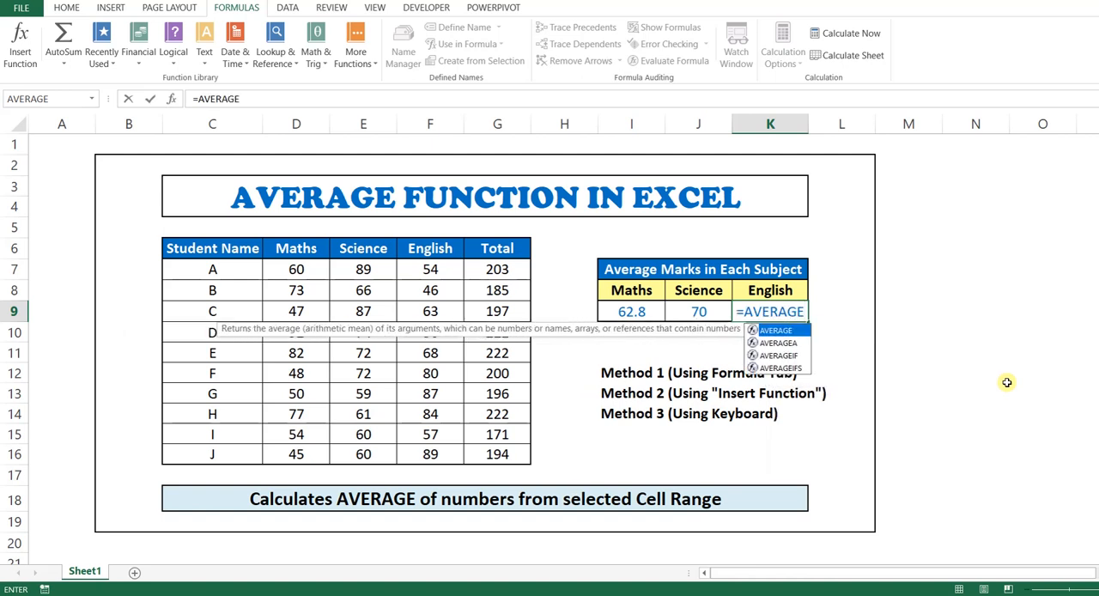
type("(")
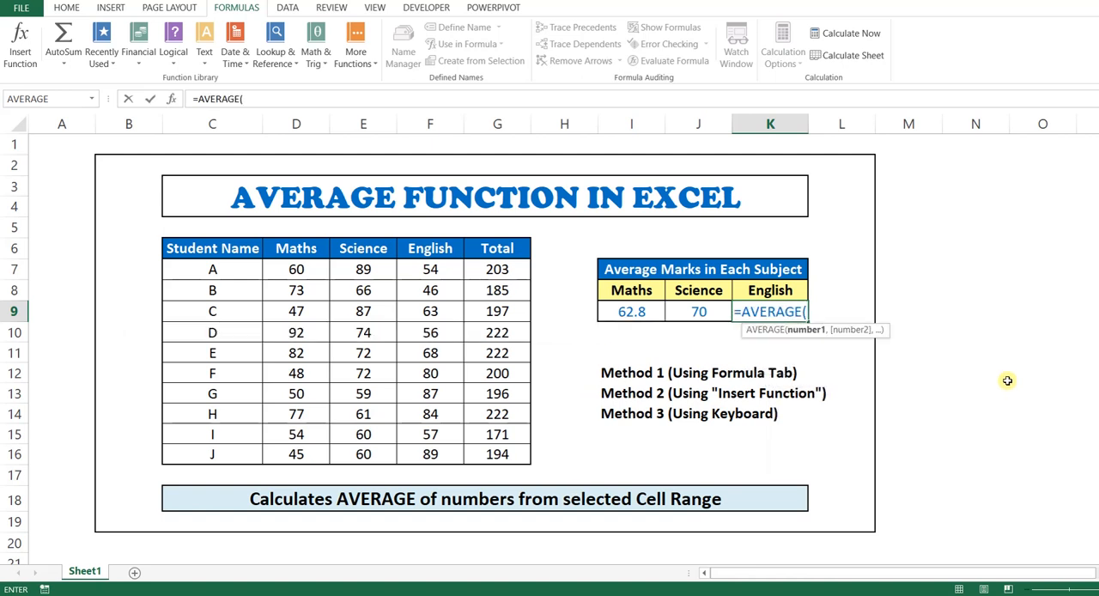
left_click_drag(430, 271, 430, 453)
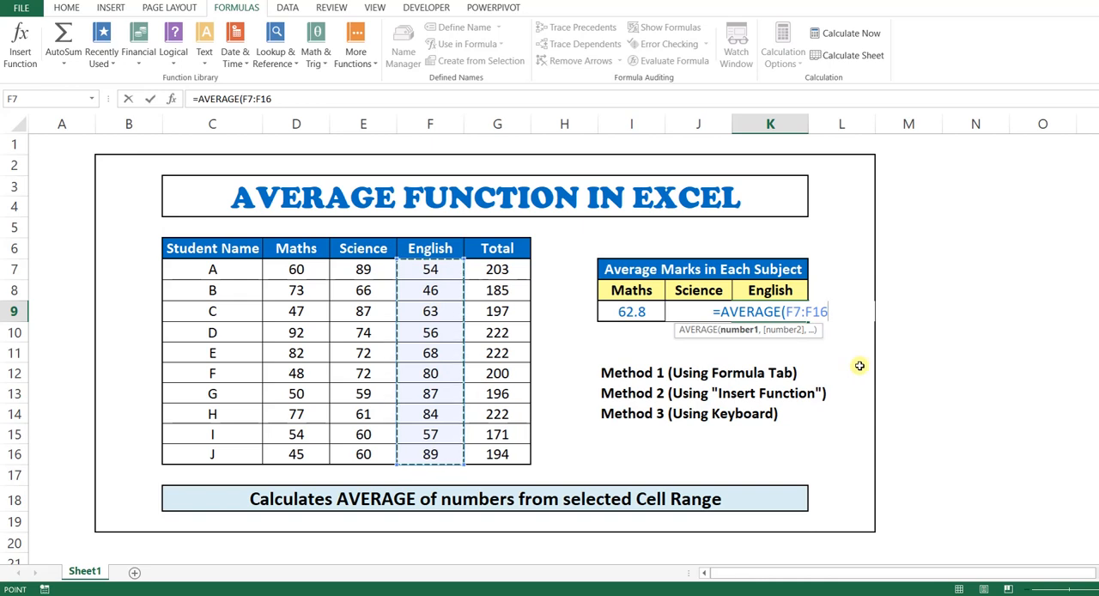
key("Return")
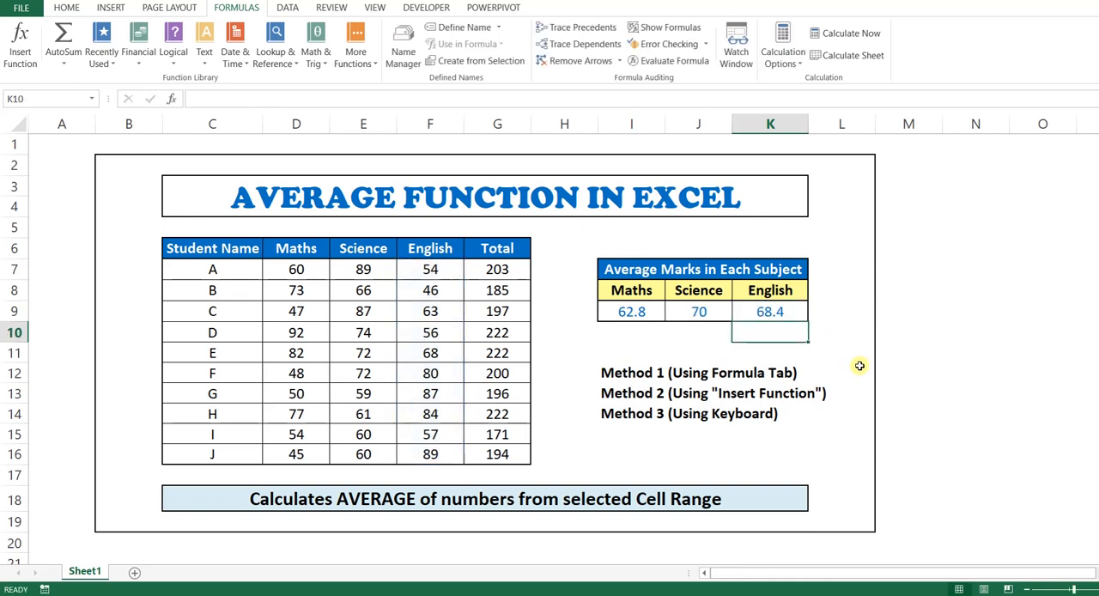
left_click(764, 311)
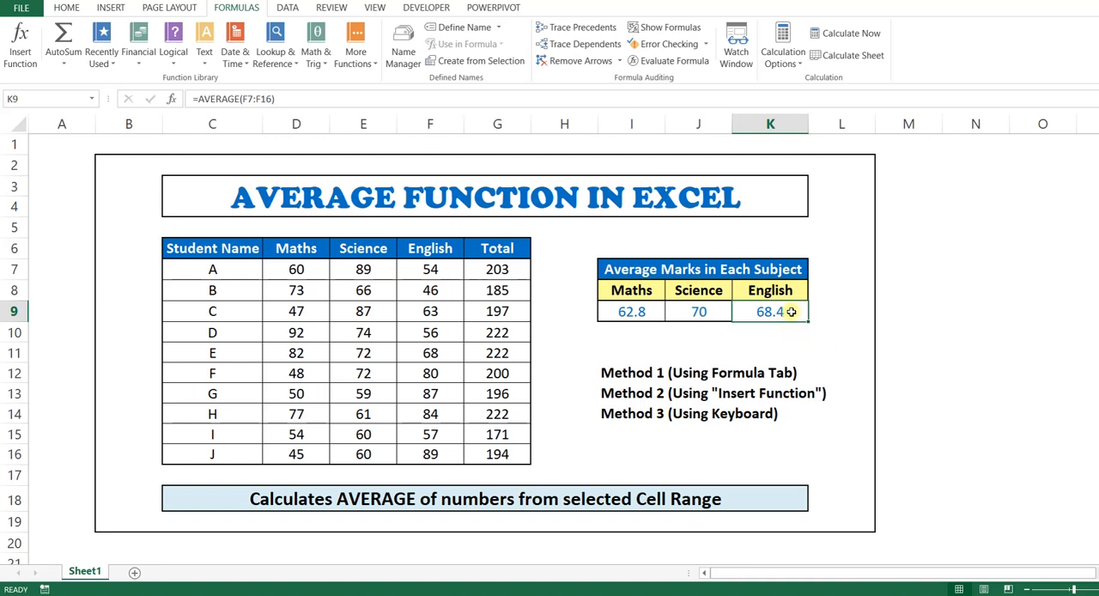
left_click(955, 345)
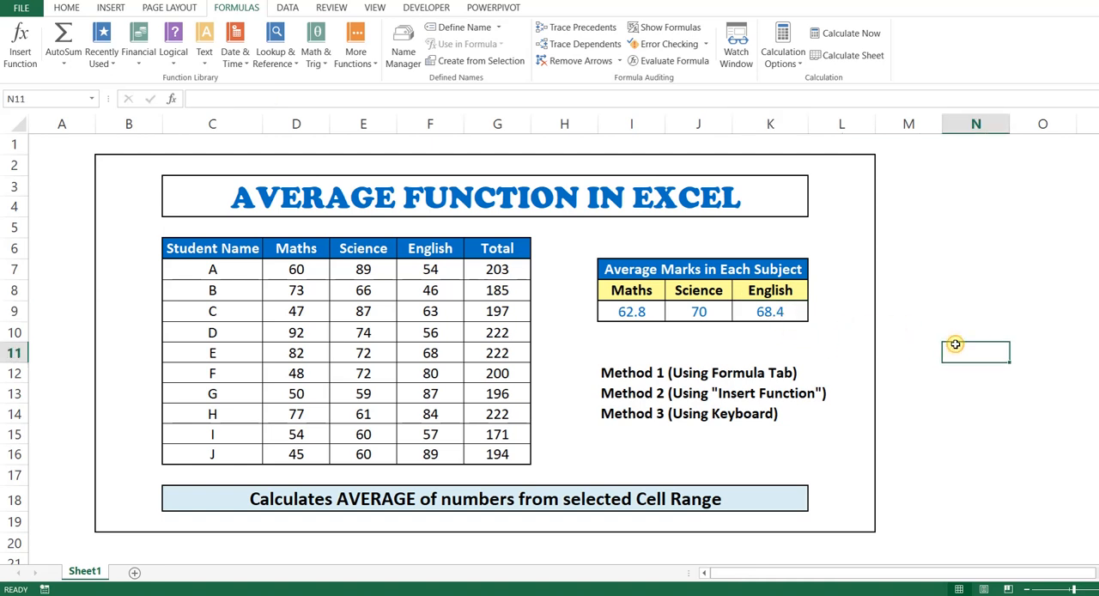